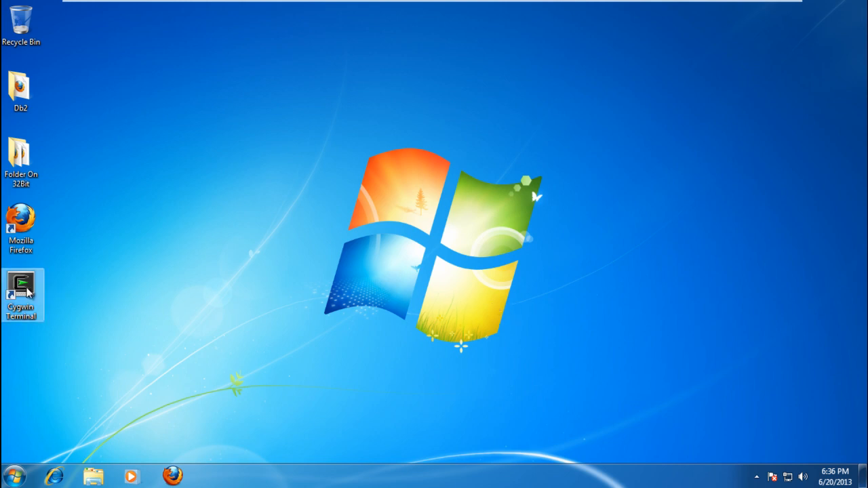
Launch Cygwin Terminal as administrator and run ssh, which reports command not found.
{"action": "right_click", "coordinate": [27, 290]}
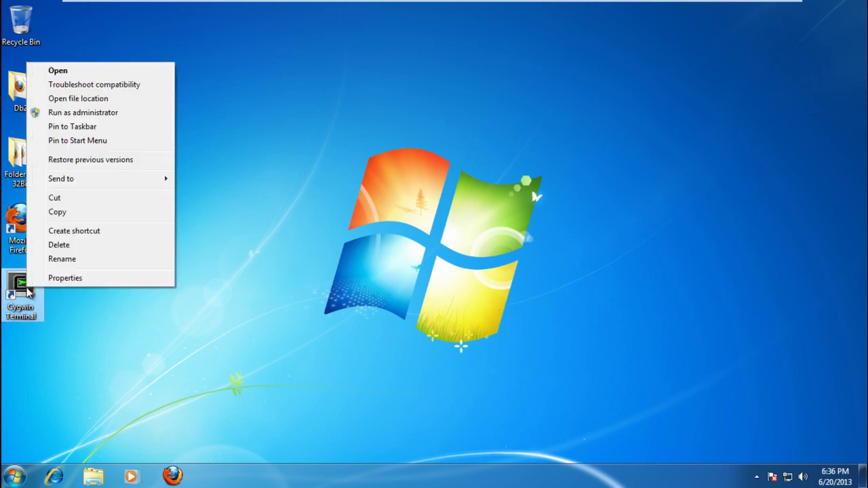
{"action": "left_click", "coordinate": [85, 113]}
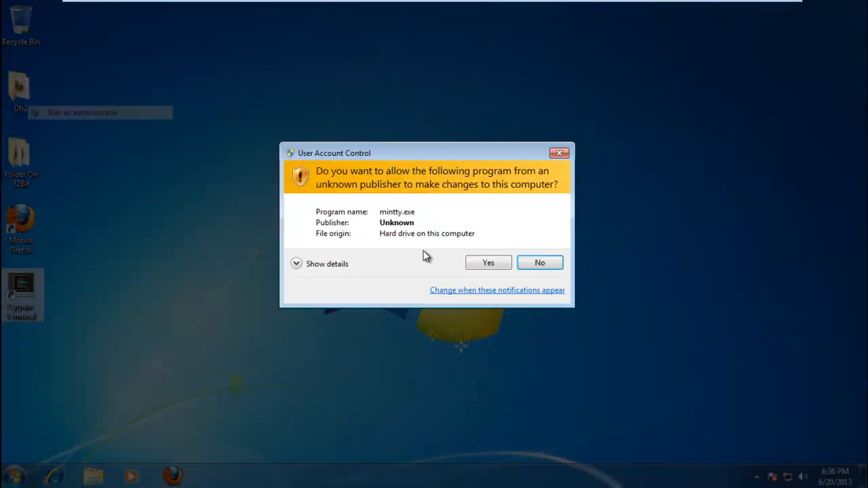
{"action": "left_click", "coordinate": [488, 262]}
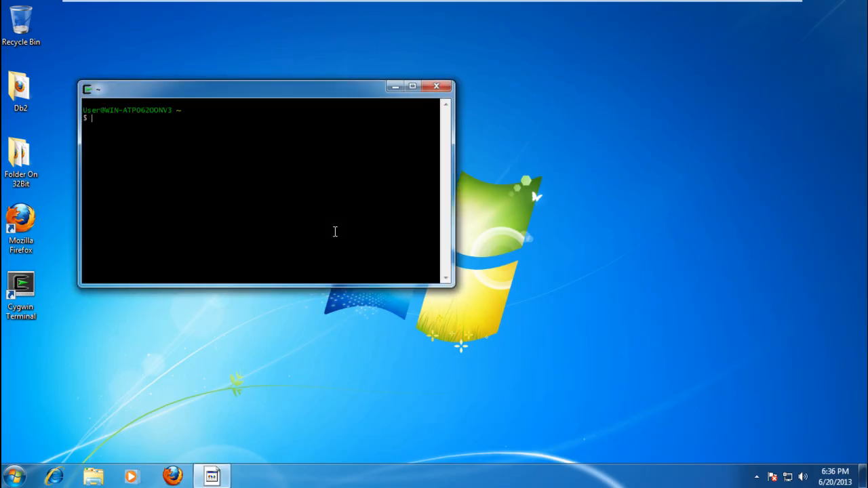
{"action": "type", "text": "ssh"}
{"action": "key", "text": "Return"}
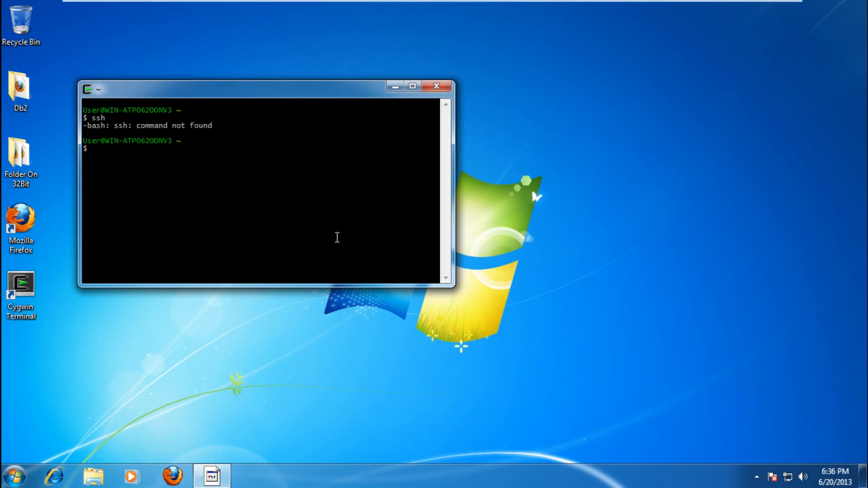
Close the terminal and launch the Cygwin setup program from Downloads with UAC approval.
{"action": "left_click", "coordinate": [436, 86]}
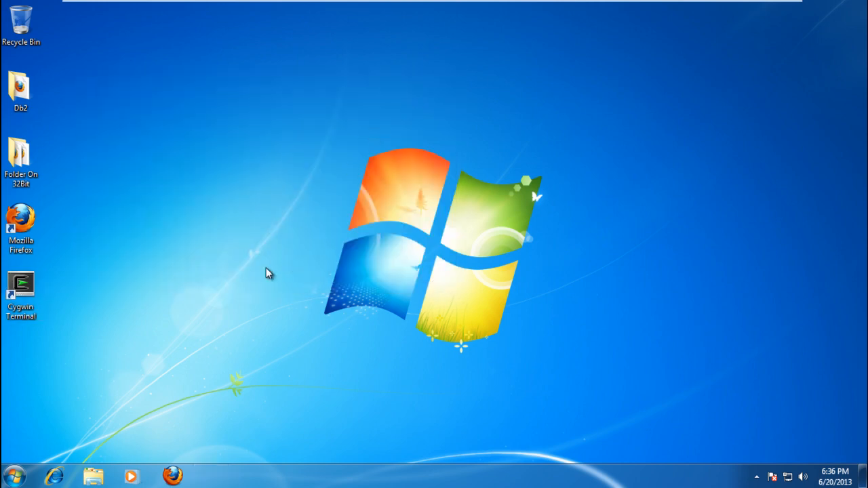
{"action": "left_click", "coordinate": [93, 477]}
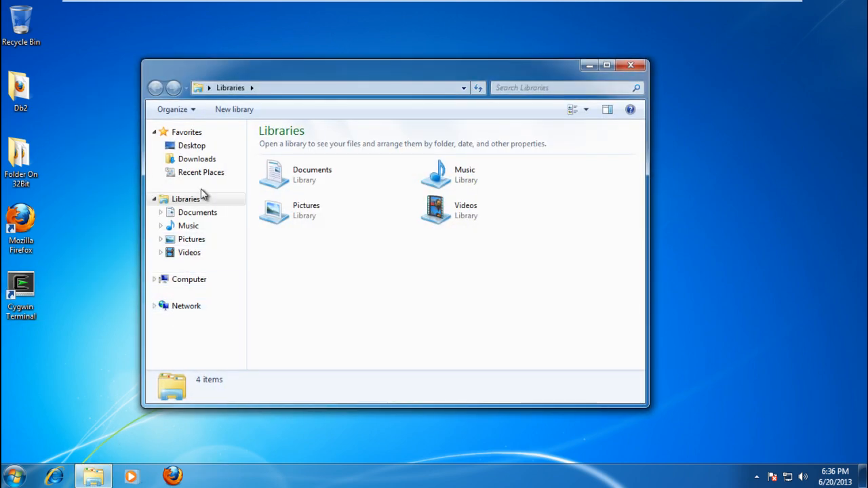
{"action": "left_click", "coordinate": [209, 160]}
{"action": "double_click", "coordinate": [286, 162]}
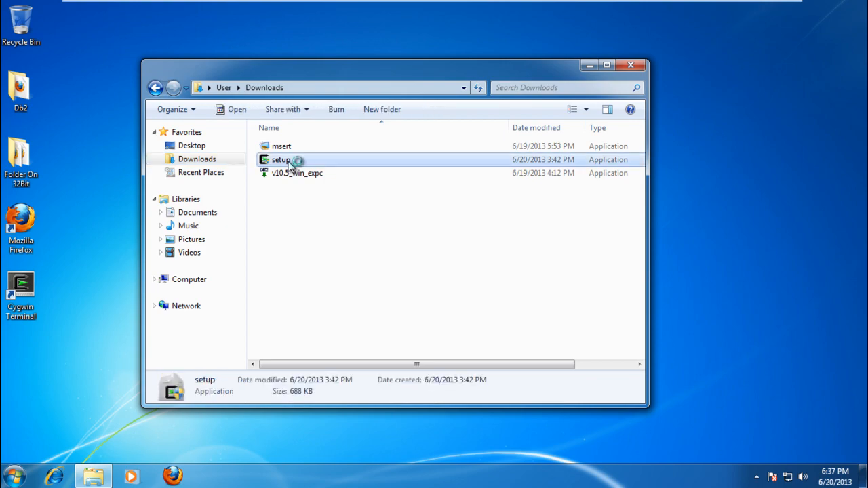
{"action": "left_click", "coordinate": [449, 269]}
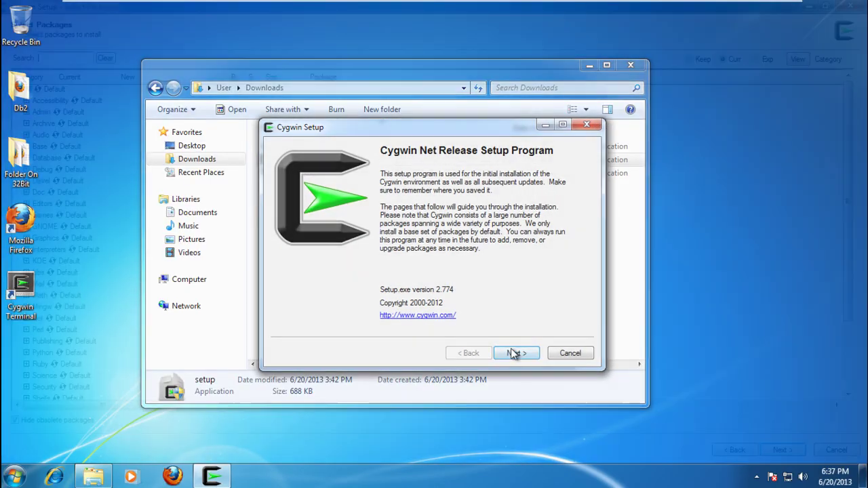
On Select Packages, expand Net and mark openssh version 6.2p2-1 for installation.
{"action": "left_click", "coordinate": [515, 352]}
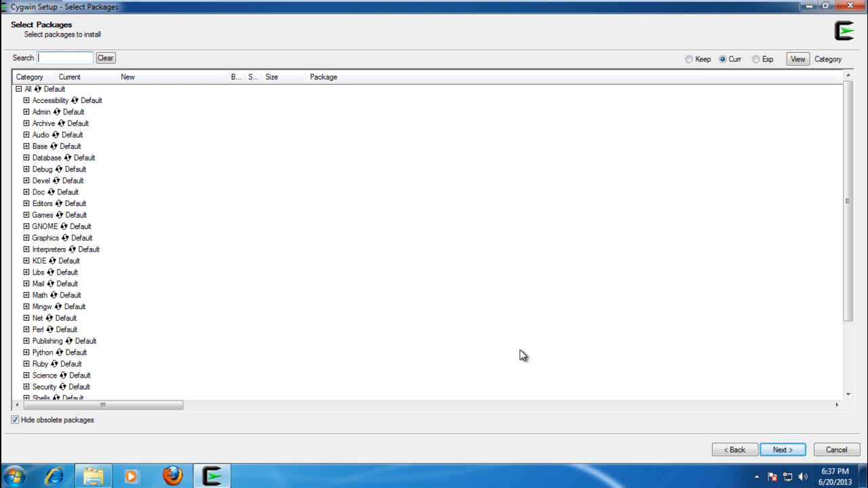
{"action": "type", "text": "opens"}
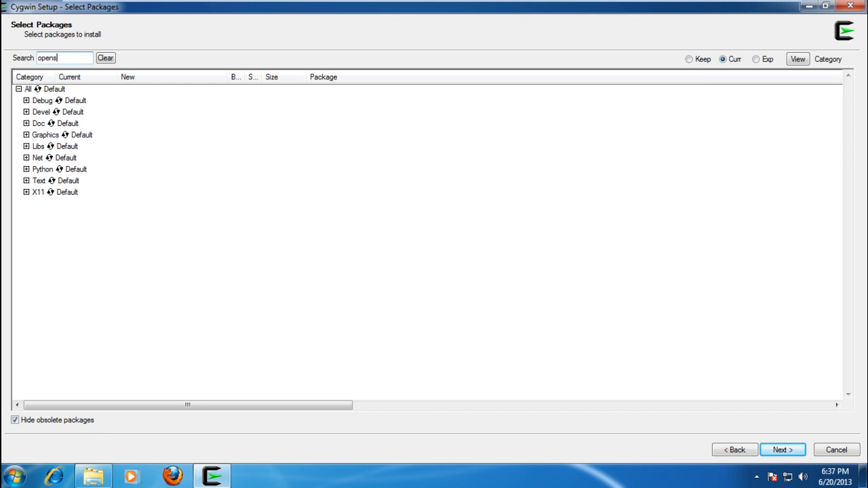
{"action": "type", "text": "sh"}
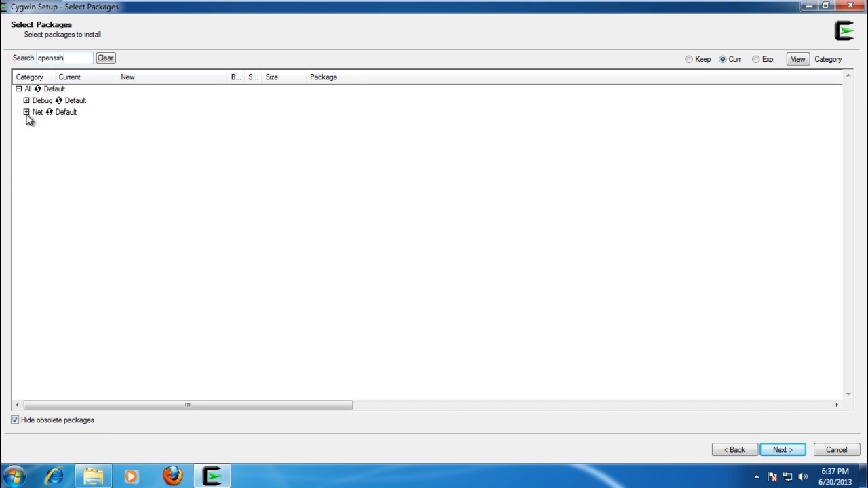
{"action": "left_click", "coordinate": [27, 112]}
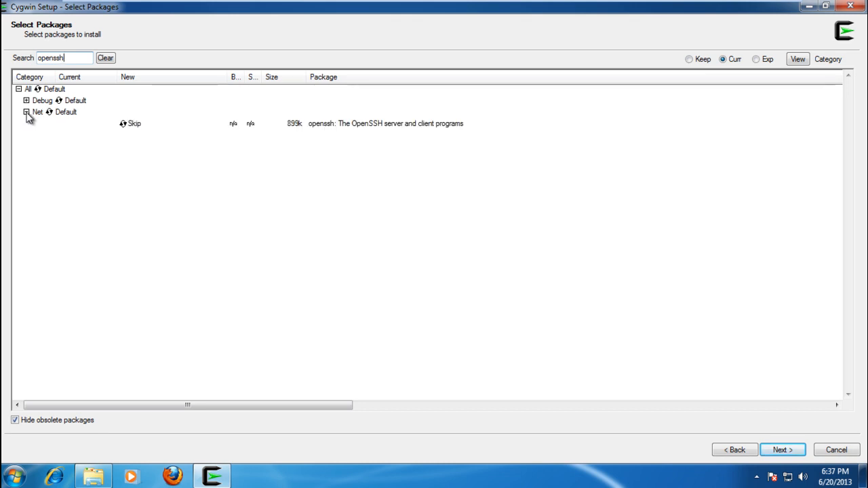
{"action": "left_click", "coordinate": [133, 127]}
{"action": "left_click", "coordinate": [133, 130]}
{"action": "left_click", "coordinate": [133, 129]}
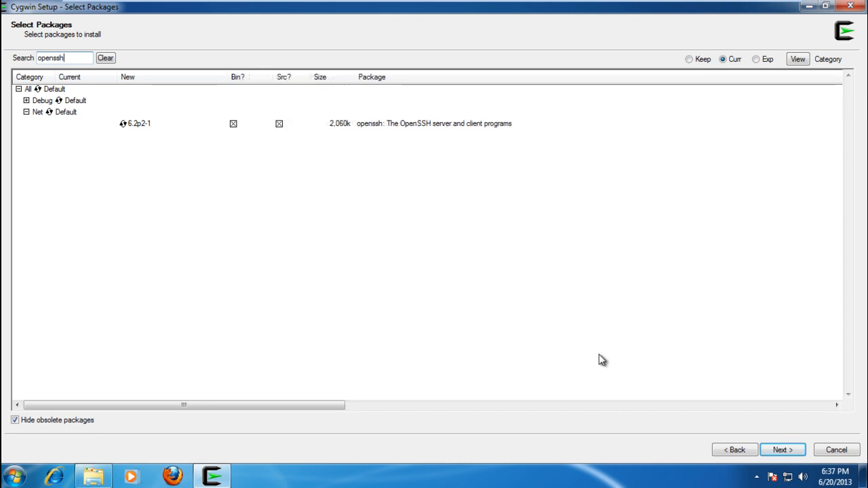
Accept the required dependencies and download and install openssh.
{"action": "left_click", "coordinate": [781, 452]}
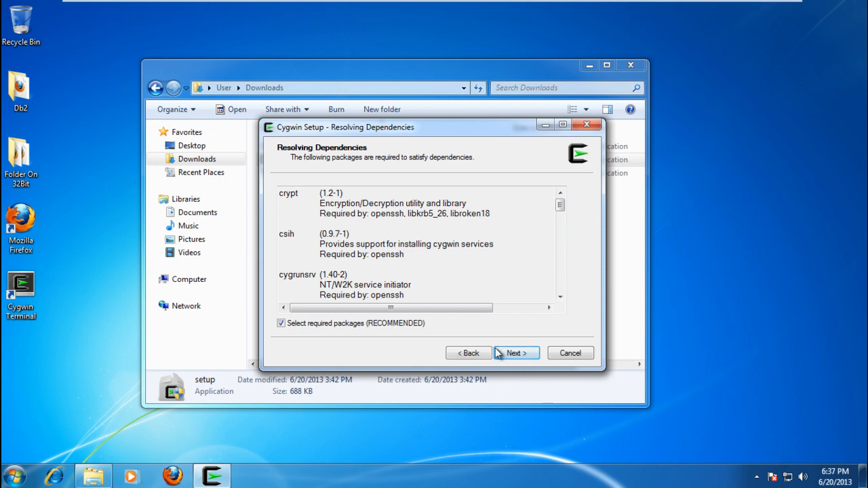
{"action": "left_click_drag", "start_coordinate": [562, 203], "coordinate": [566, 289]}
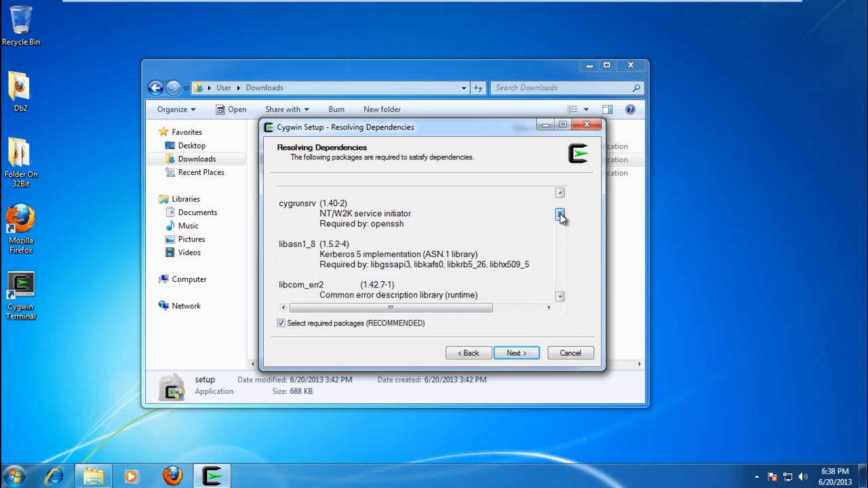
{"action": "left_click", "coordinate": [533, 353]}
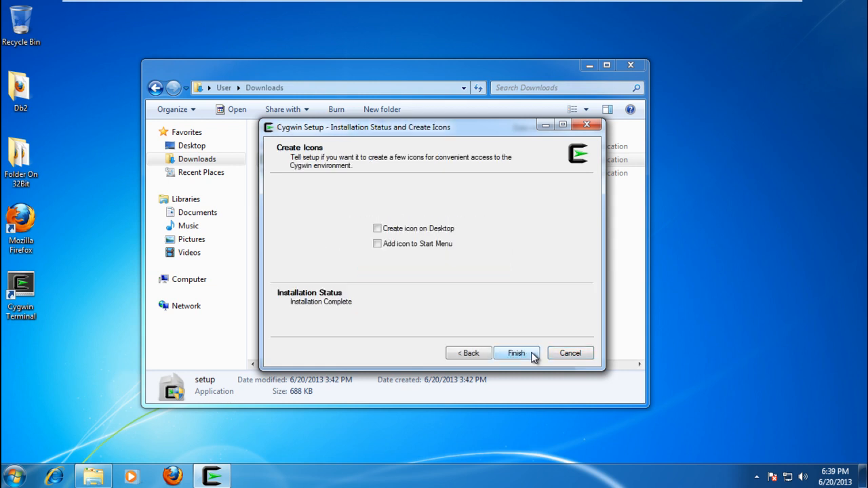
Finish setup, confirm ssh prints its usage help, then exit and close the terminal.
{"action": "left_click", "coordinate": [531, 353]}
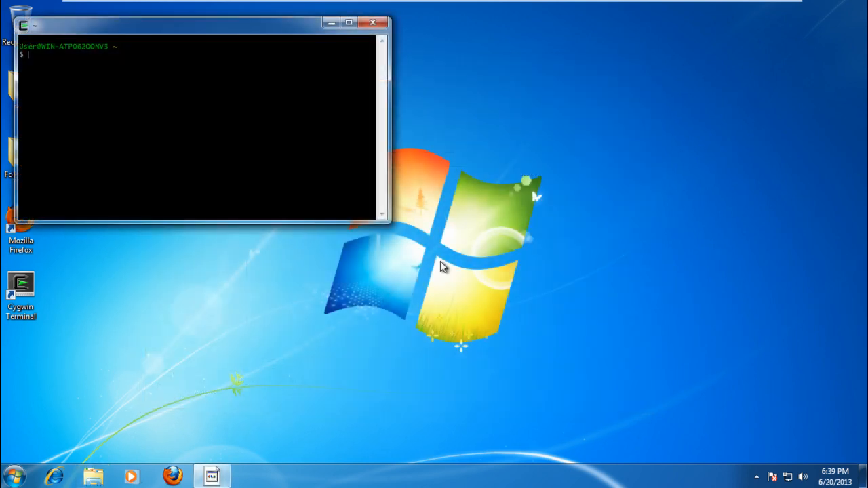
{"action": "type", "text": "ssh"}
{"action": "type", "text": "exit"}
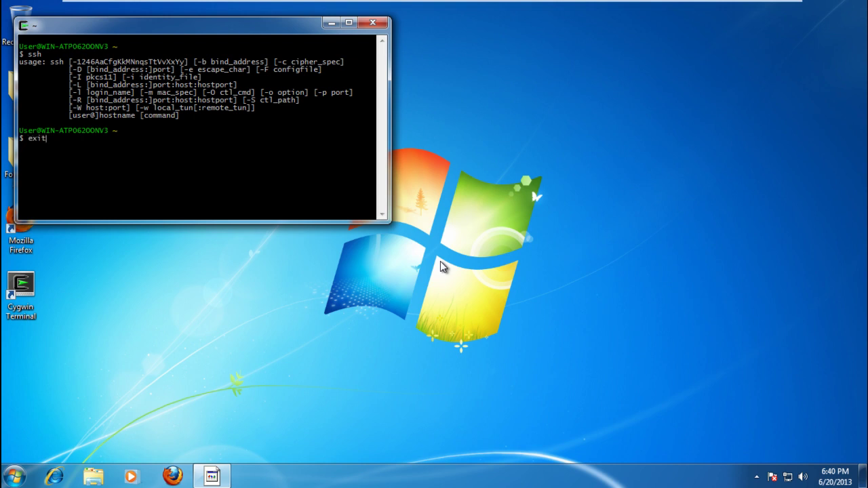
{"action": "key", "text": "Return"}
{"action": "left_click", "coordinate": [383, 27]}
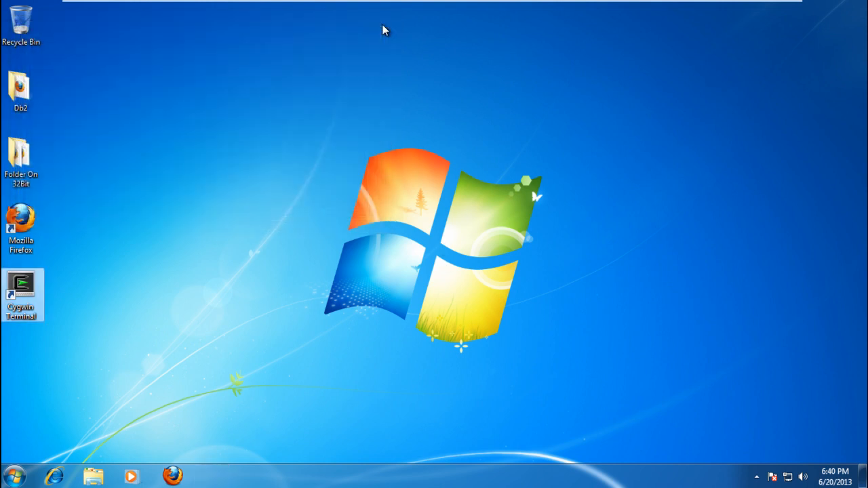